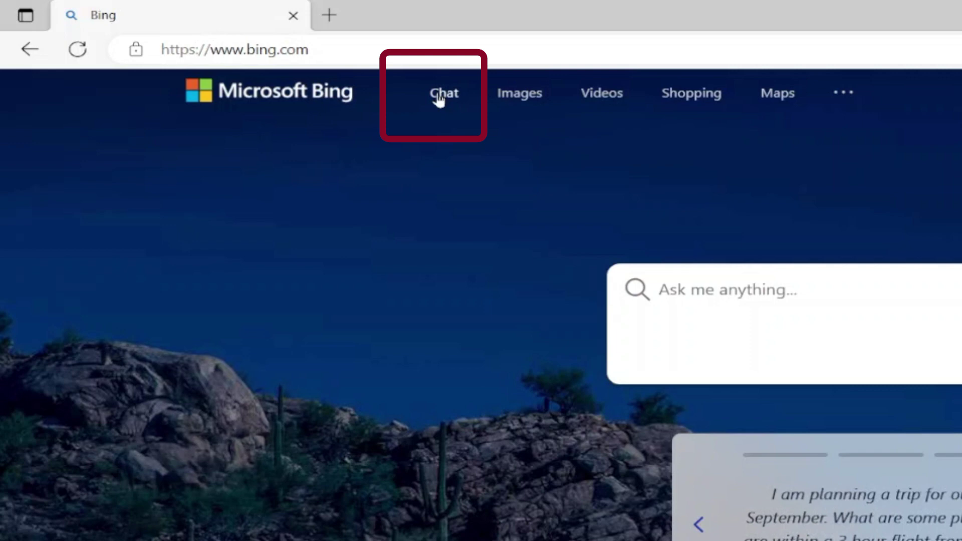
Open Bing's AI chat from the Chat link on the Bing homepage.
{"action": "left_click", "coordinate": [438, 96]}
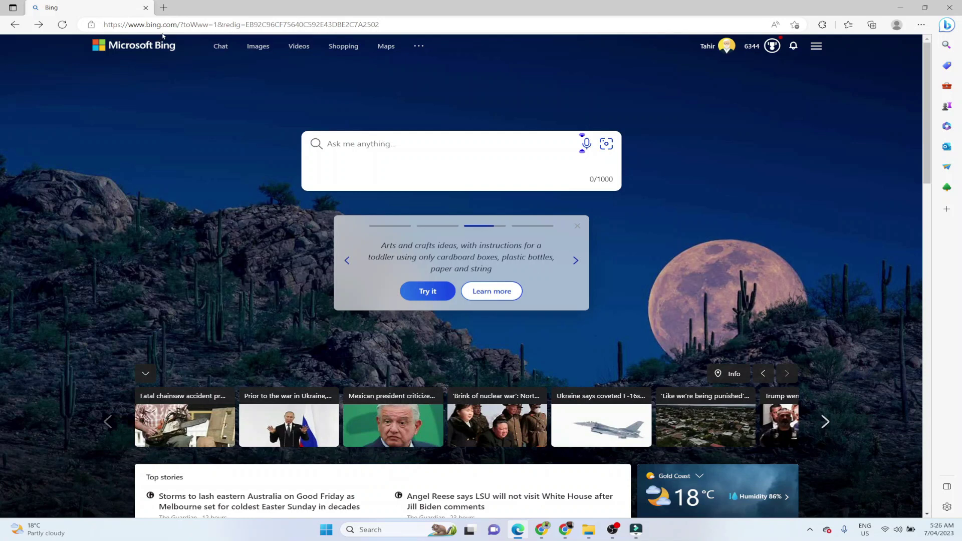
Open Bing AI chat from the Bing header to reach the 'Welcome to the new Bing' page.
{"action": "left_click", "coordinate": [220, 50]}
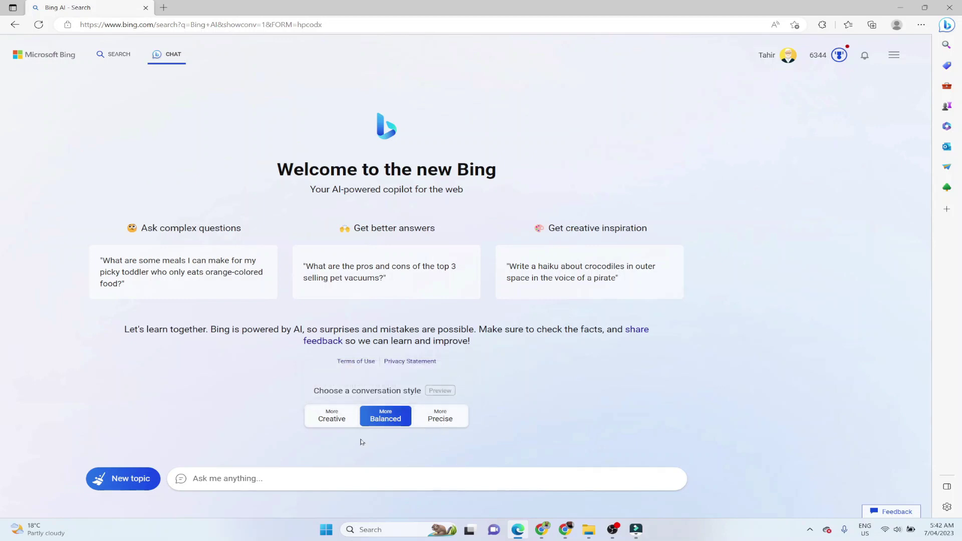
{"action": "left_click", "coordinate": [333, 422]}
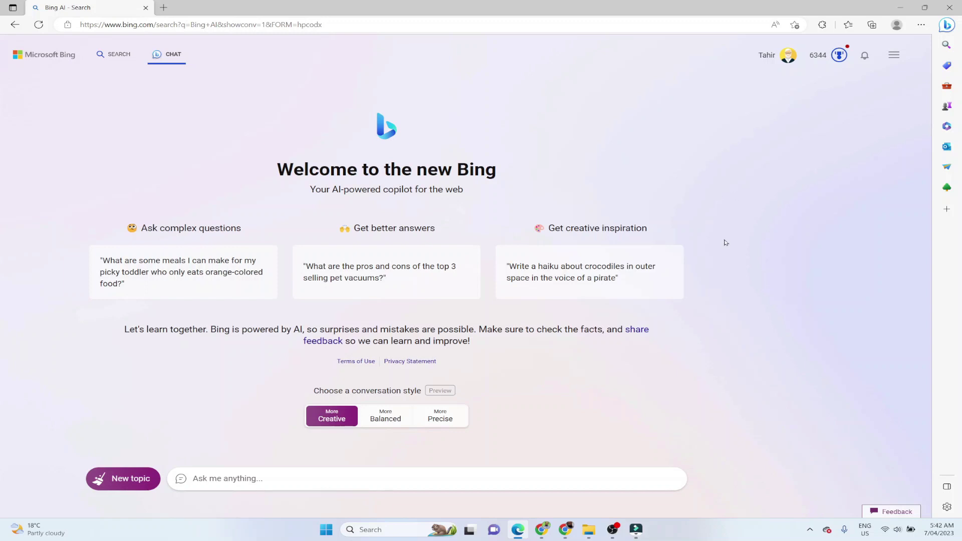
{"action": "left_click", "coordinate": [386, 421]}
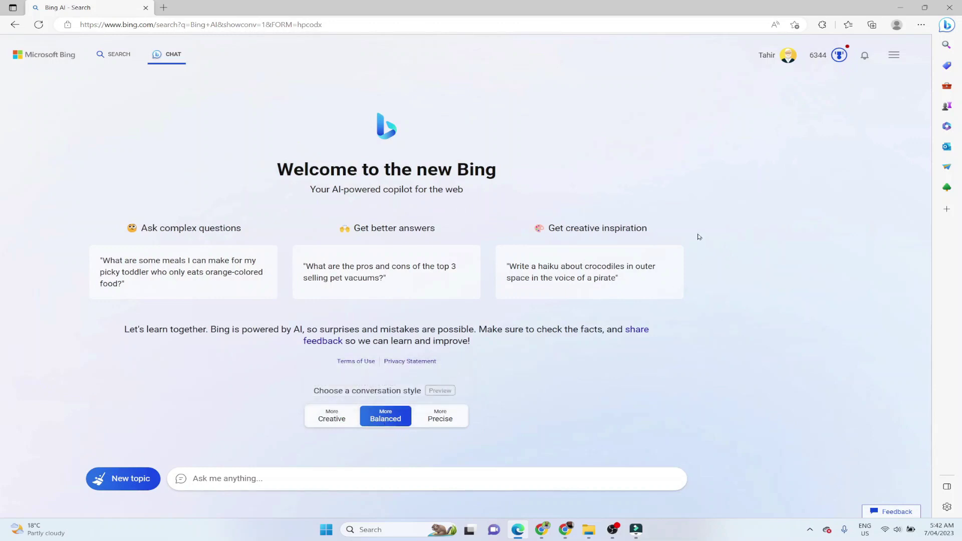
{"action": "left_click", "coordinate": [447, 424]}
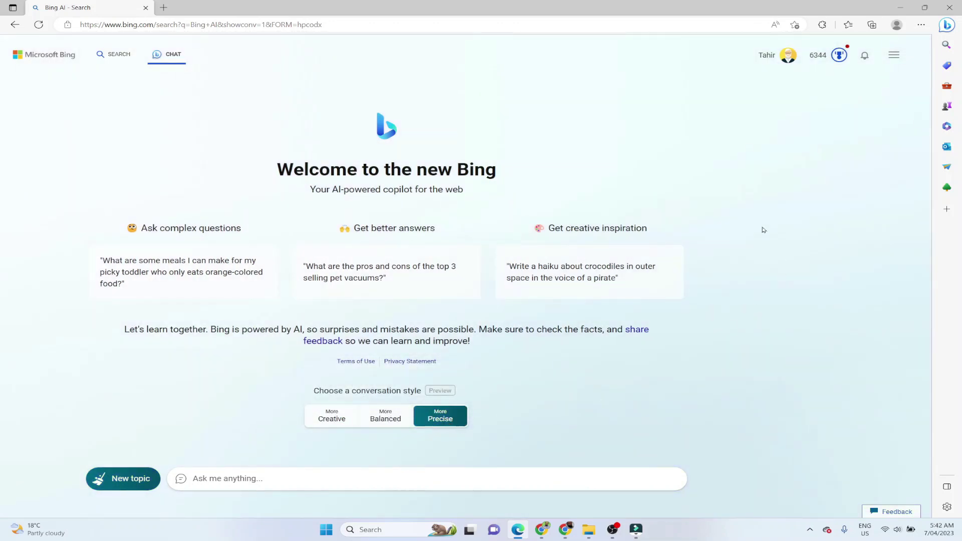
{"action": "left_click", "coordinate": [332, 426]}
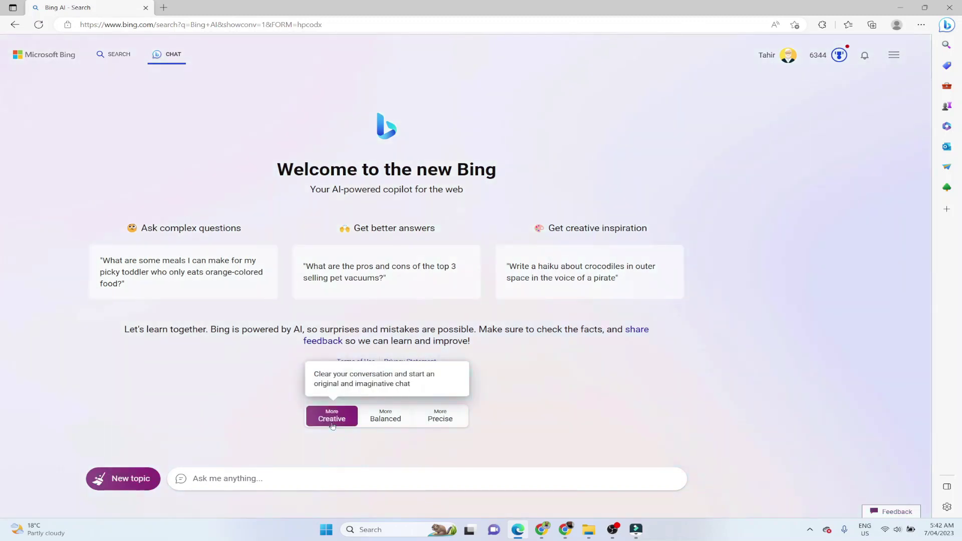
{"action": "left_click", "coordinate": [299, 481]}
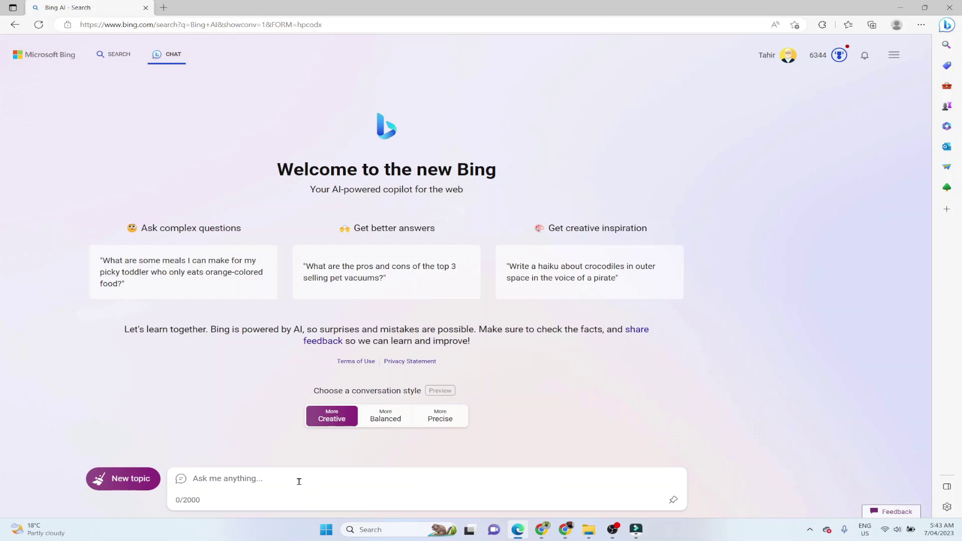
{"action": "left_click", "coordinate": [440, 419]}
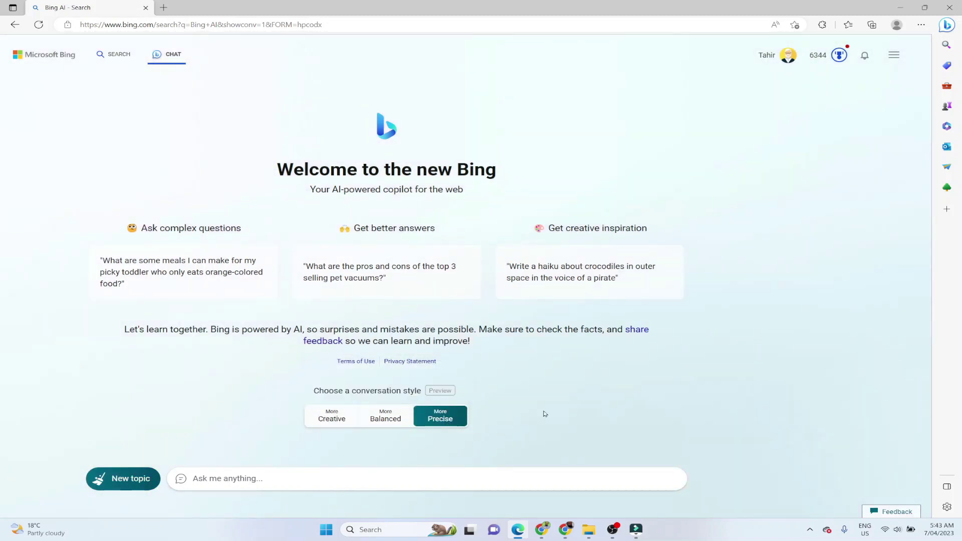
{"action": "left_click", "coordinate": [392, 421]}
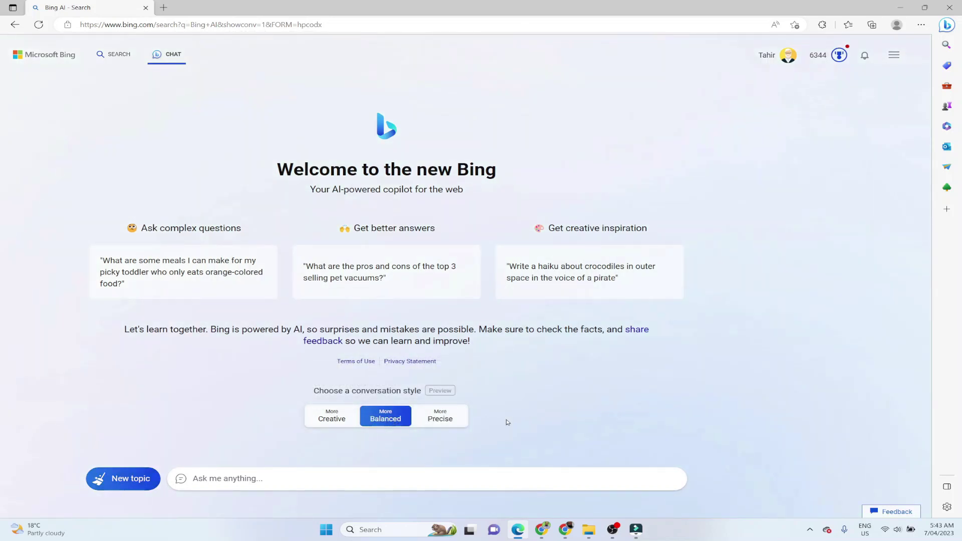
Paste and send the question asking for five cheap, healthy Australian supermarket goods.
{"action": "left_click", "coordinate": [293, 472]}
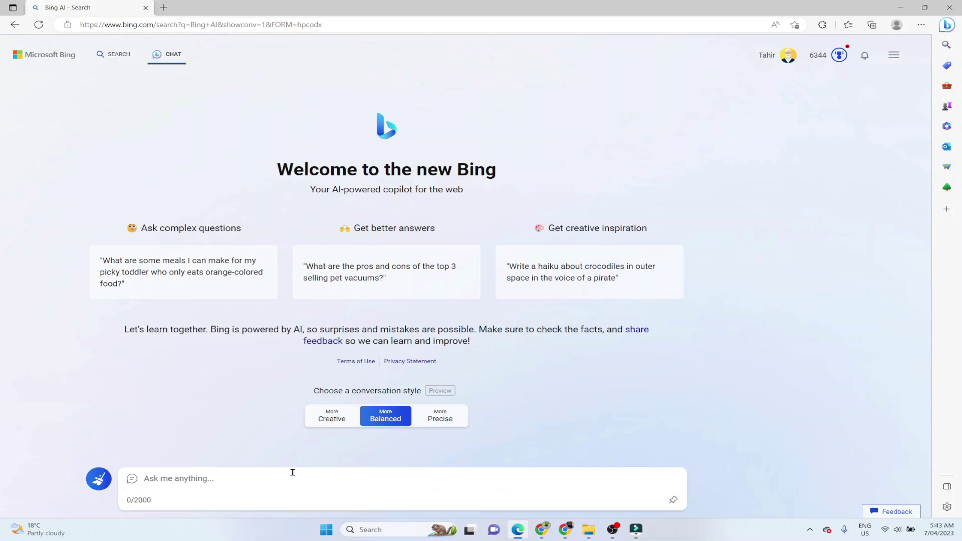
{"action": "type", "text": "Can you give me a list of 5 Australian supermarket goods that are cheap and healthy to eat."}
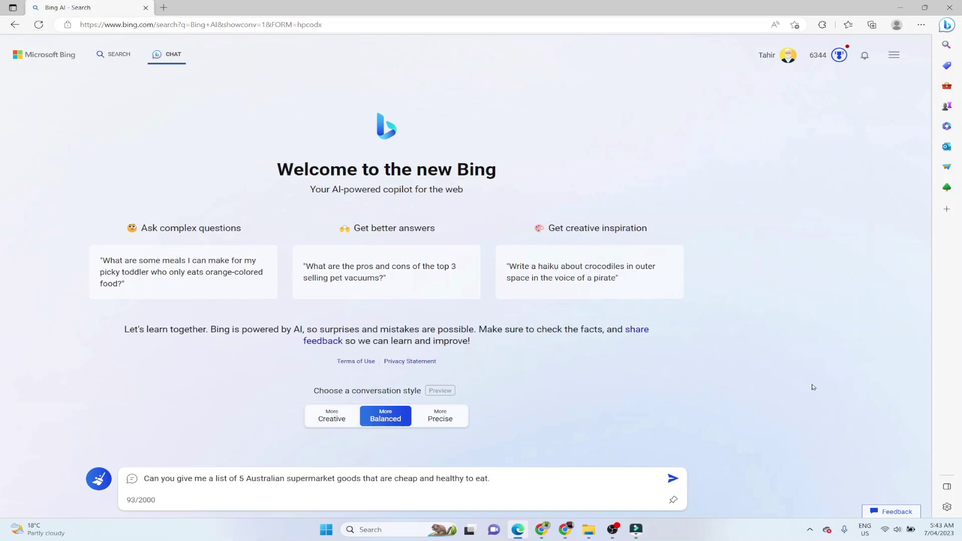
{"action": "left_click", "coordinate": [672, 480]}
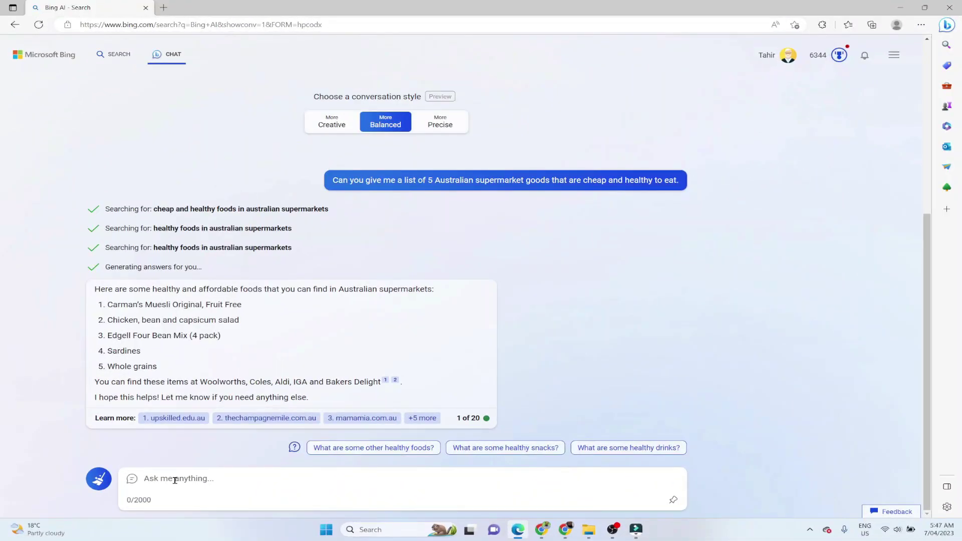
Paste and send the question on the 5 best marketing channels for selling online courses.
{"action": "type", "text": "What are the 5 best marketing channels for selling online courses"}
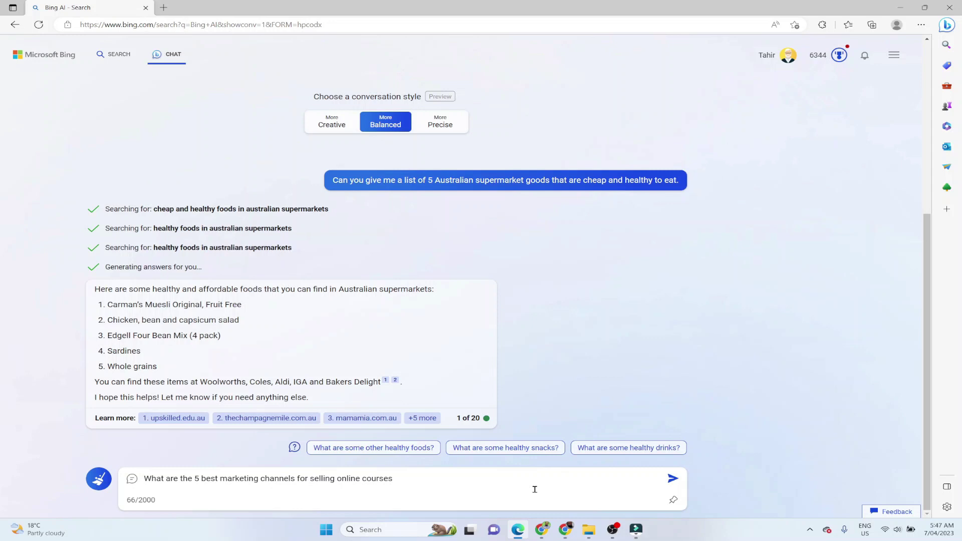
{"action": "key", "text": "Return"}
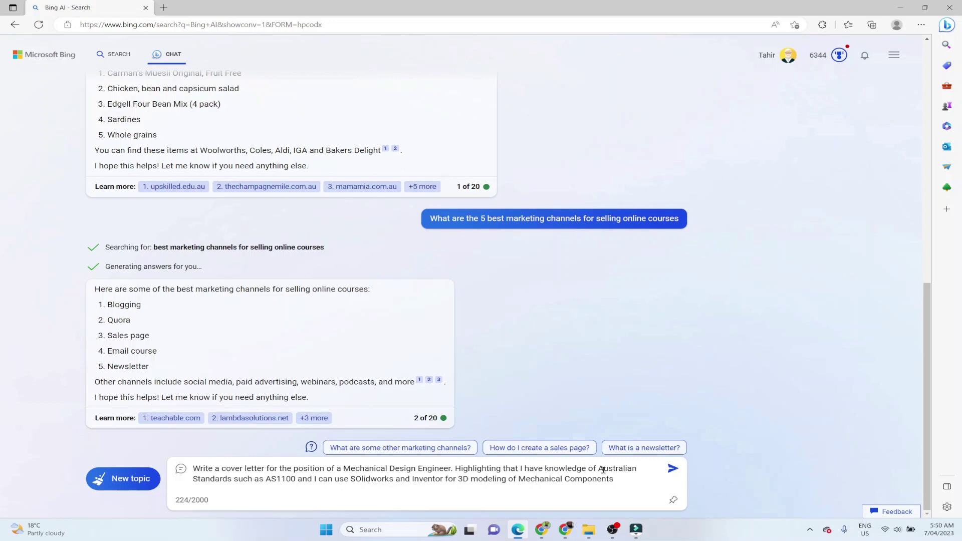
Submit the Mechanical Design Engineer cover-letter prompt citing AS1100, Solidworks and Inventor.
{"action": "left_click", "coordinate": [672, 468]}
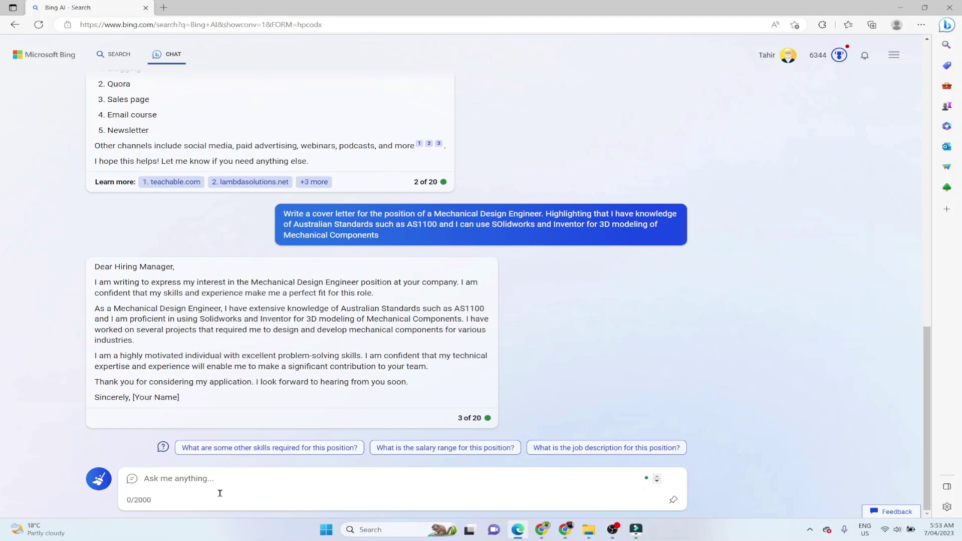
Paste and send the cheapest Brisbane–Islamabad trip request, mid November 2023 to mid January 2024.
{"action": "type", "text": "Plan the cheapest Trip from Brisbane to Islamabad. Departure mid November 2023, Return Mid January 2024."}
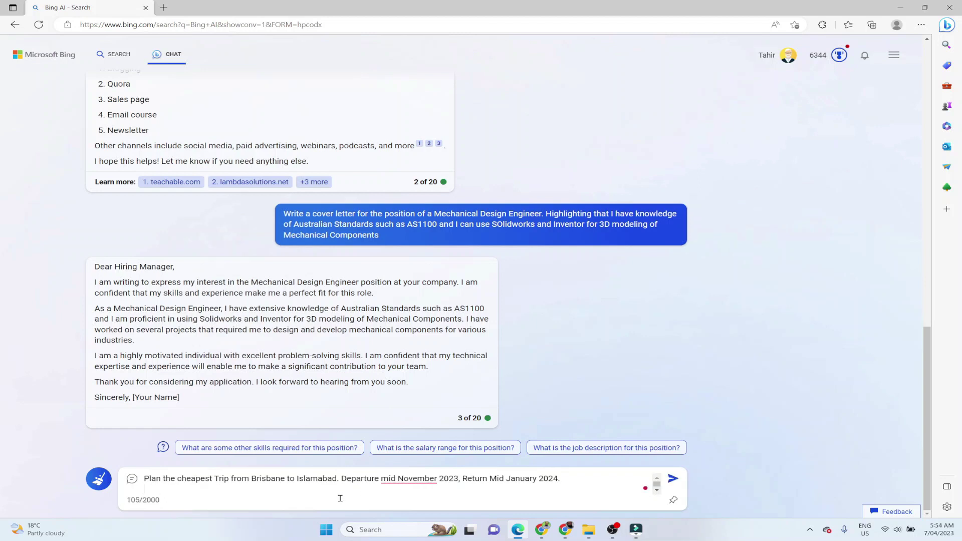
{"action": "key", "text": "Return"}
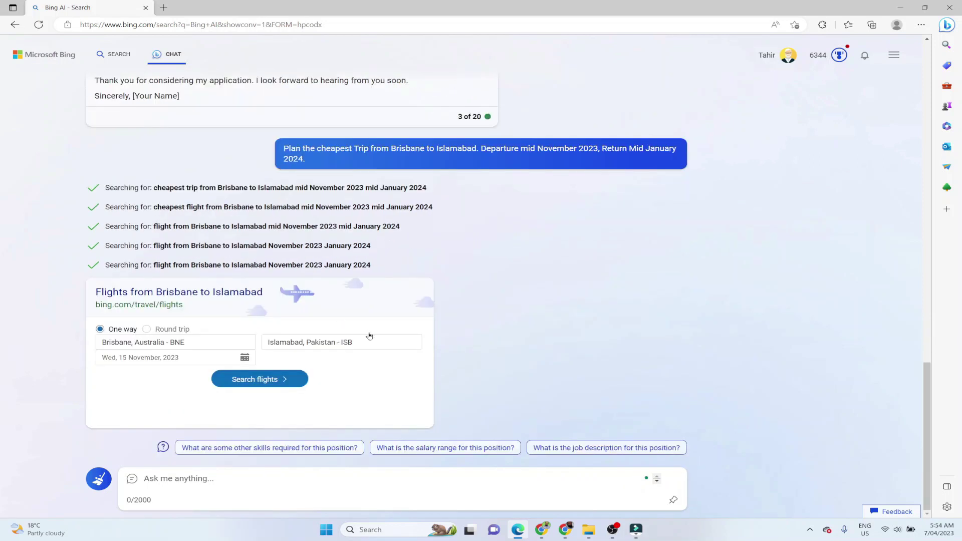
Open the one-way Brisbane–Islamabad flight results for 15 November 2023 and scroll through them.
{"action": "left_click", "coordinate": [145, 333]}
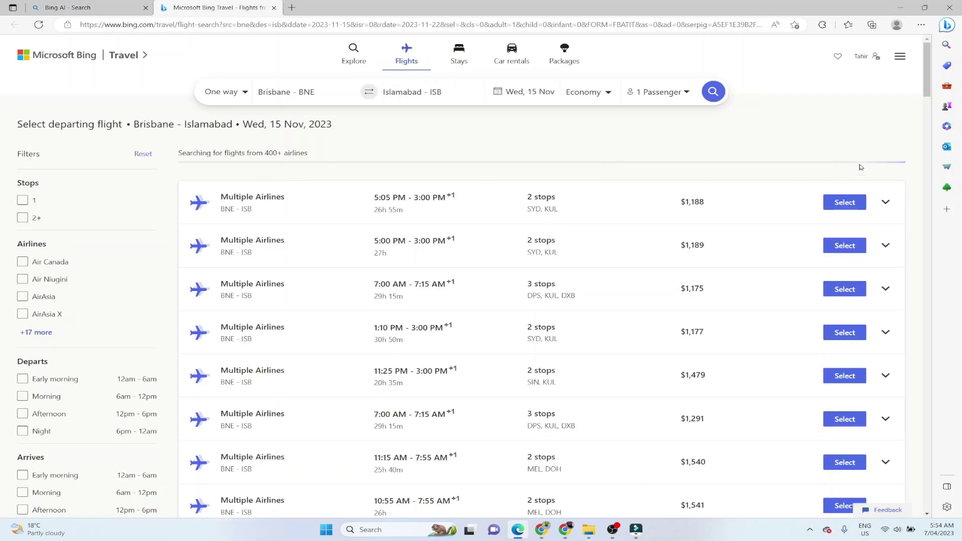
{"action": "mouse_move", "coordinate": [929, 69]}
{"action": "left_mouse_down"}
{"action": "mouse_move", "coordinate": [927, 96]}
{"action": "mouse_move", "coordinate": [927, 80]}
{"action": "left_mouse_up"}
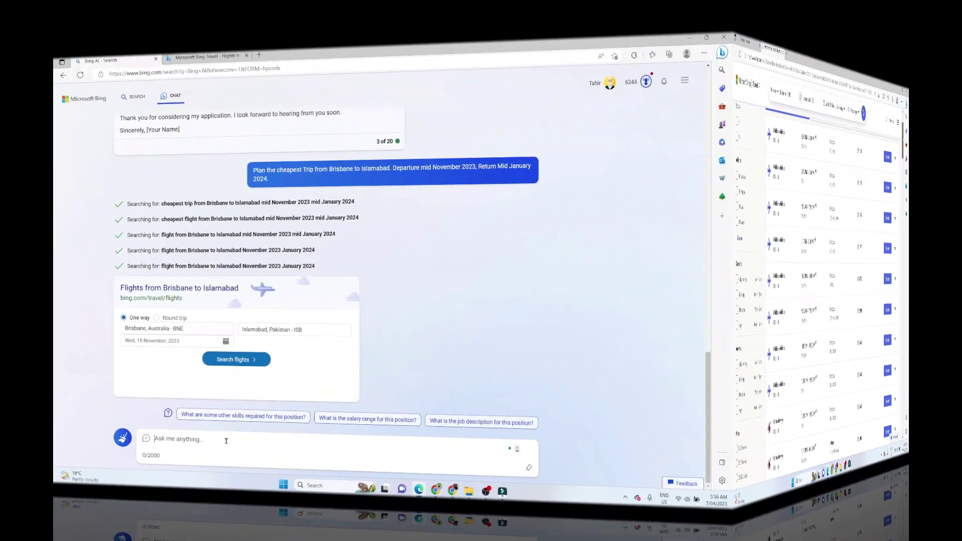
Paste and send the question on the 5 scariest risks and dangers of AI tools for humans.
{"action": "type", "text": "Can you list 5 most scary risks and dangers of AI tools for humans"}
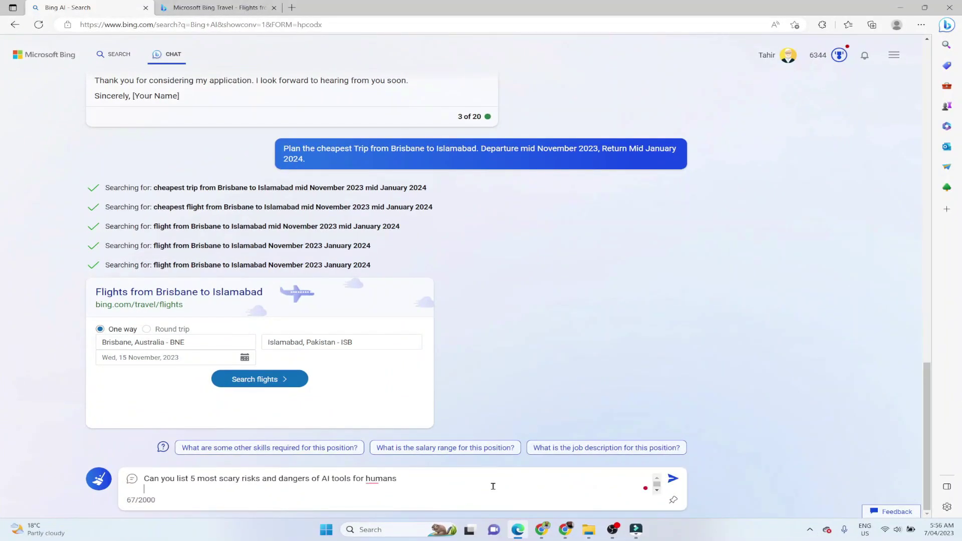
{"action": "key", "text": "Return"}
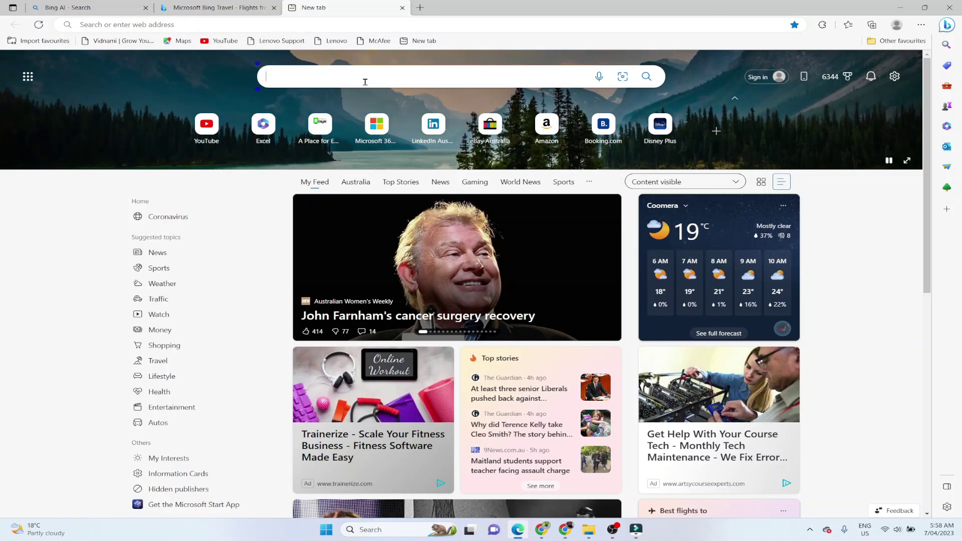
Search 'Khan' to load the Khan Academy site, with the Bing sidebar opened beside it.
{"action": "type", "text": "Khan"}
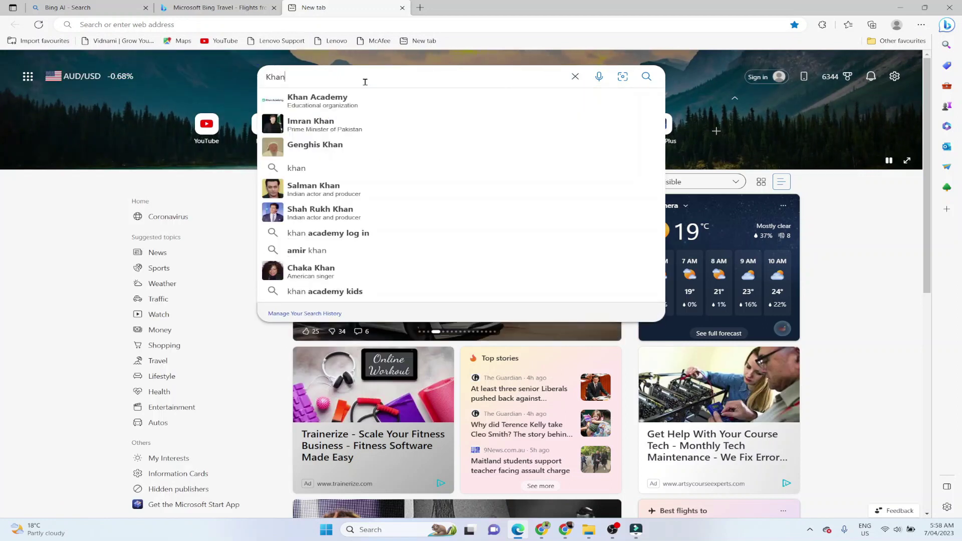
{"action": "left_click", "coordinate": [345, 107]}
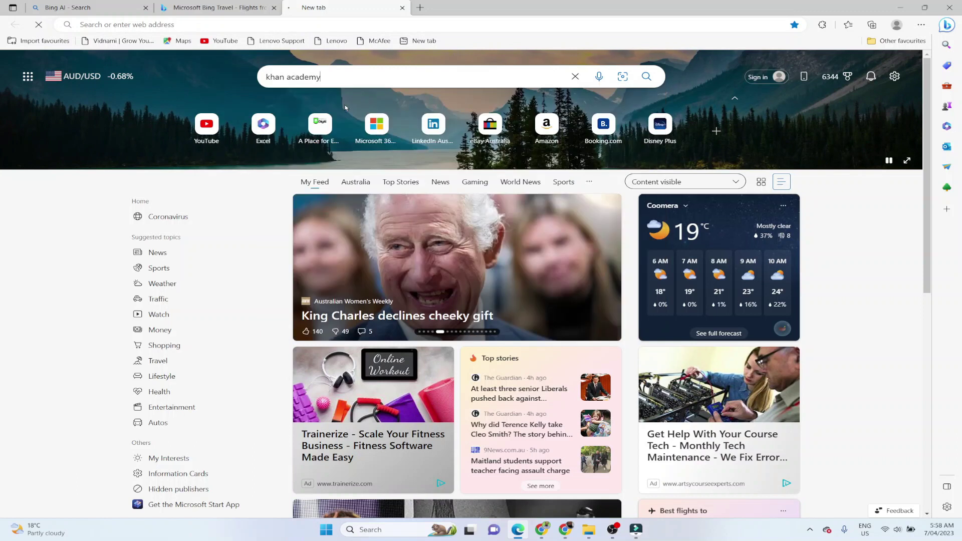
{"action": "left_click", "coordinate": [947, 25]}
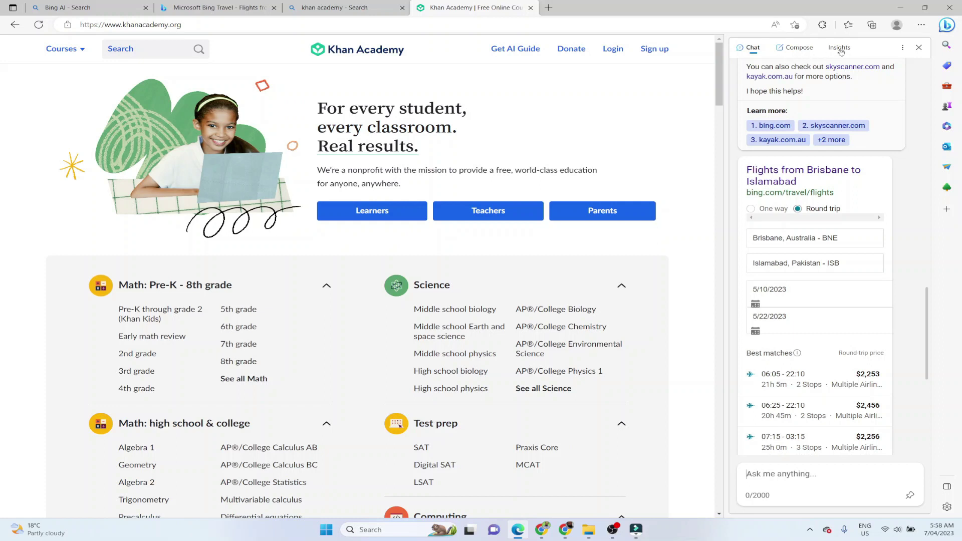
Switch the Bing sidebar to Insights and scroll through the Khan Academy site insights.
{"action": "left_click", "coordinate": [839, 48]}
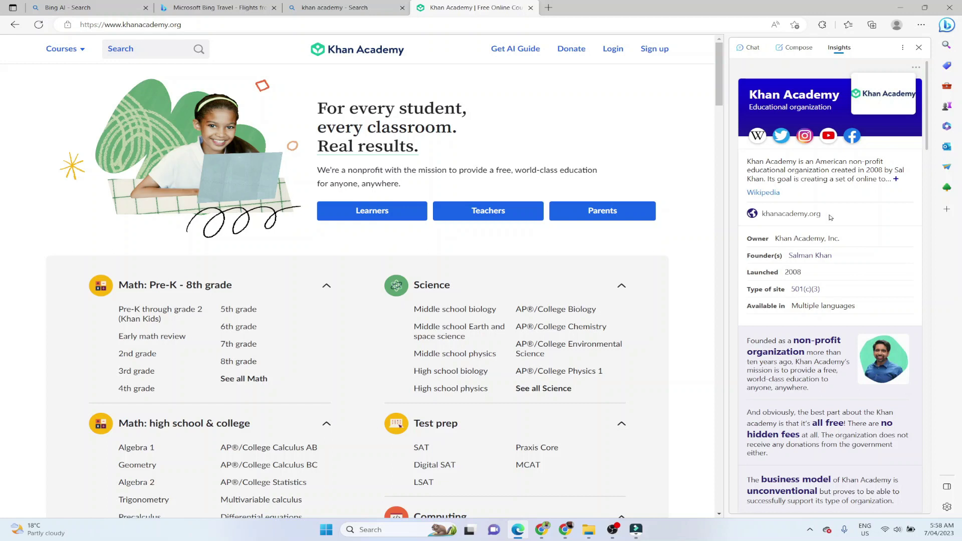
{"action": "left_click_drag", "start_coordinate": [927, 145], "coordinate": [920, 452]}
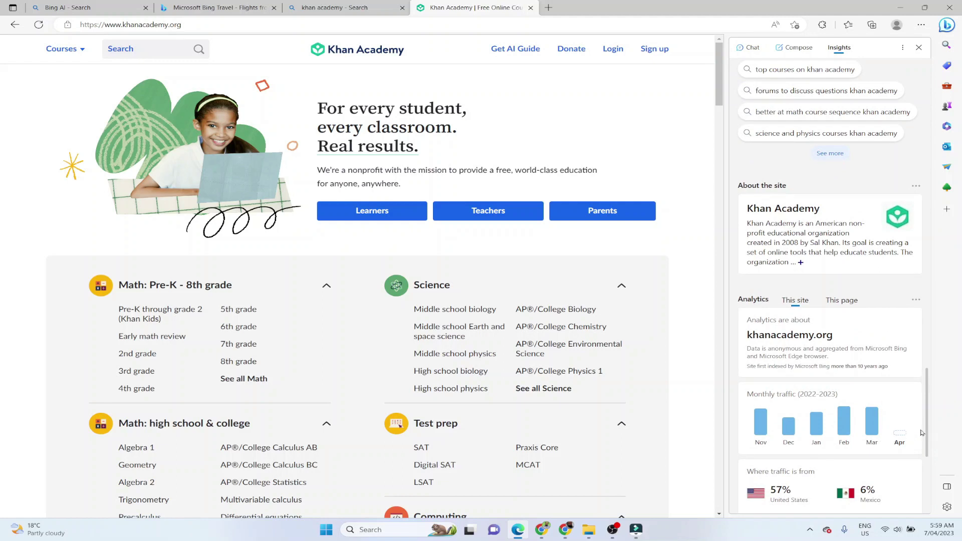
{"action": "scroll", "coordinate": [836, 230], "scroll_direction": "up", "scroll_amount": 10}
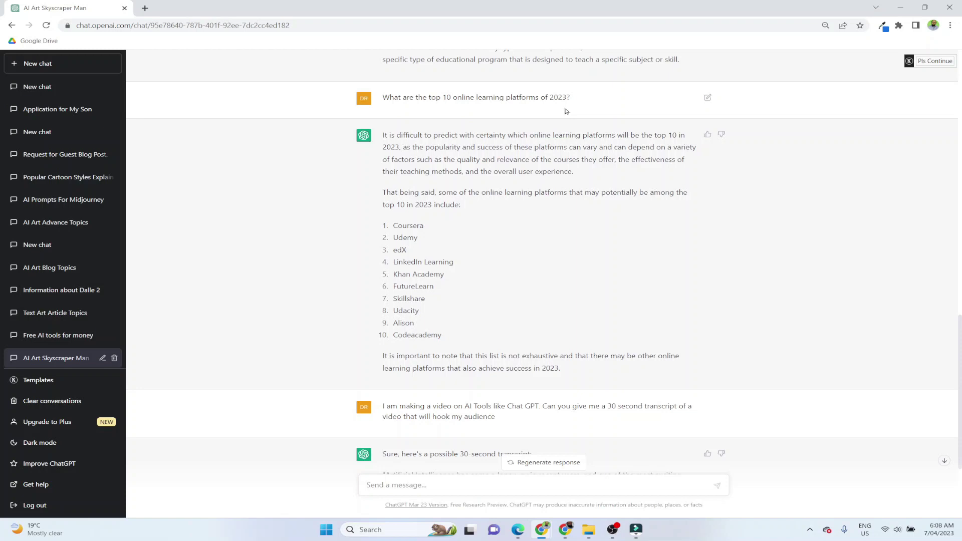
Below the platforms answer, draft 'Can you give some more details of the elearning platform you mentioned at number 8'.
{"action": "left_click_drag", "start_coordinate": [560, 368], "coordinate": [382, 369]}
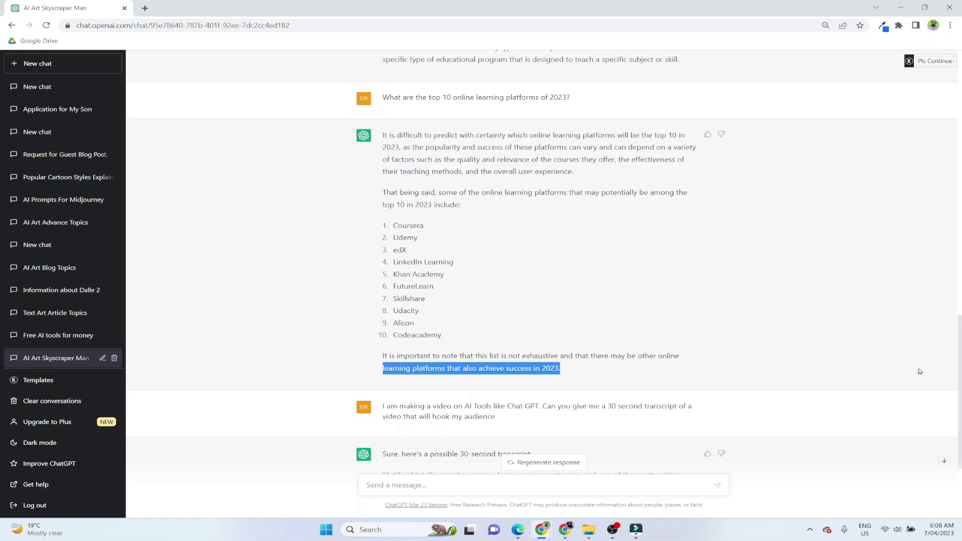
{"action": "left_click", "coordinate": [791, 359]}
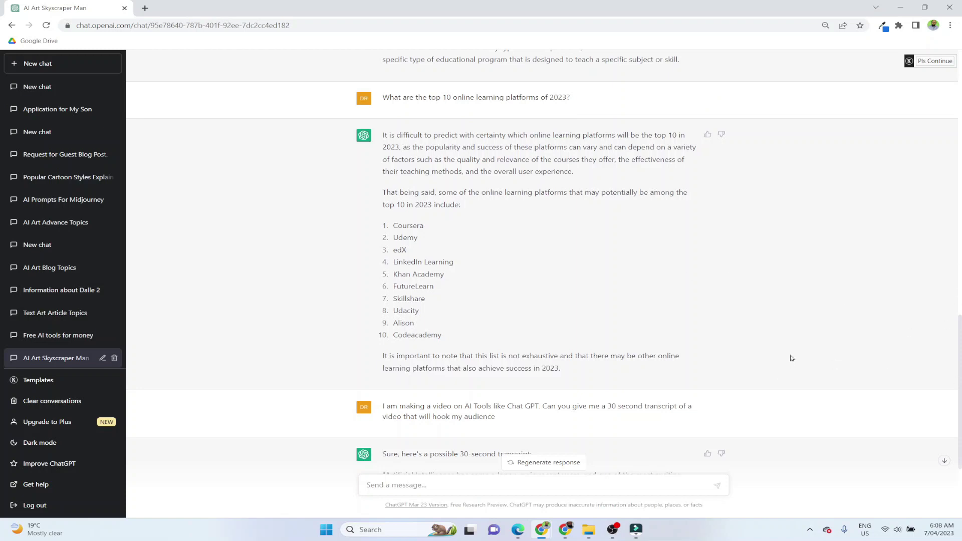
{"action": "scroll", "coordinate": [790, 358], "scroll_direction": "down", "scroll_amount": 3}
{"action": "left_click", "coordinate": [423, 487]}
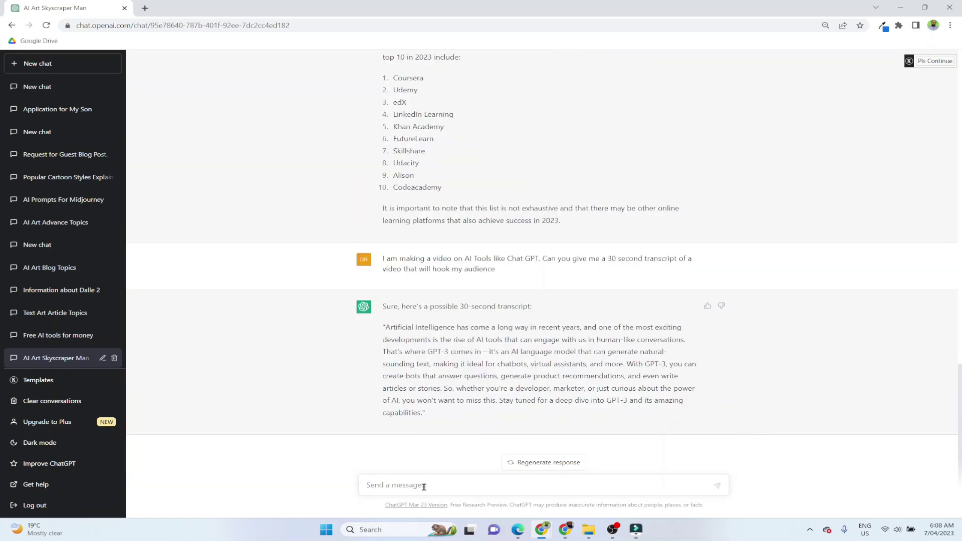
{"action": "type", "text": "Can you give some more details of the elearning platform you mentioned at number 8"}
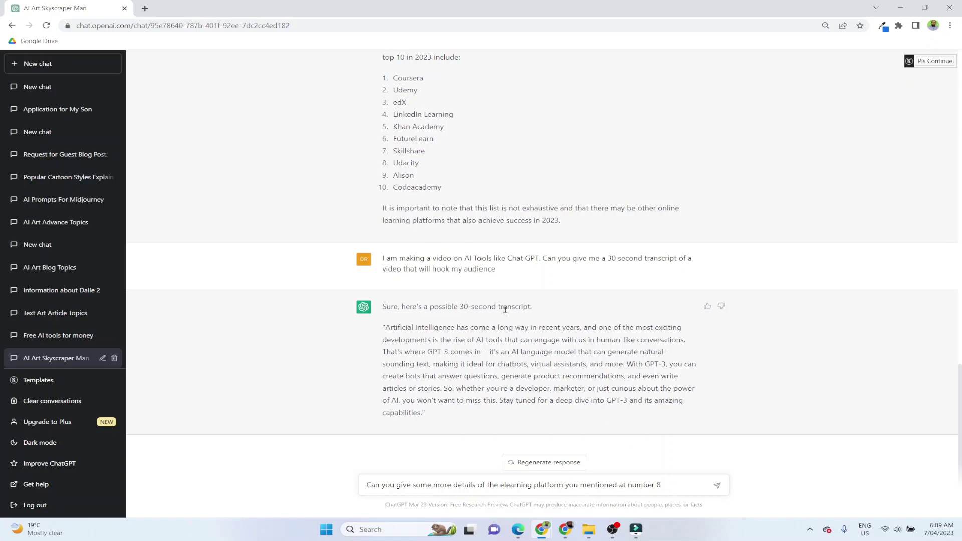
Send the number-8 follow-up so ChatGPT replies describing Udacity's courses and nanodegrees.
{"action": "left_click", "coordinate": [698, 485]}
{"action": "key", "text": "Return"}
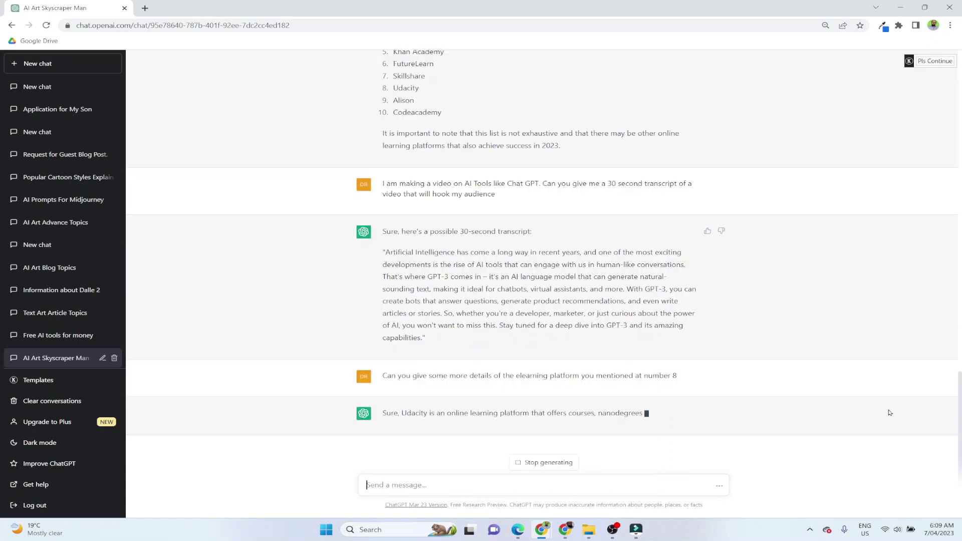